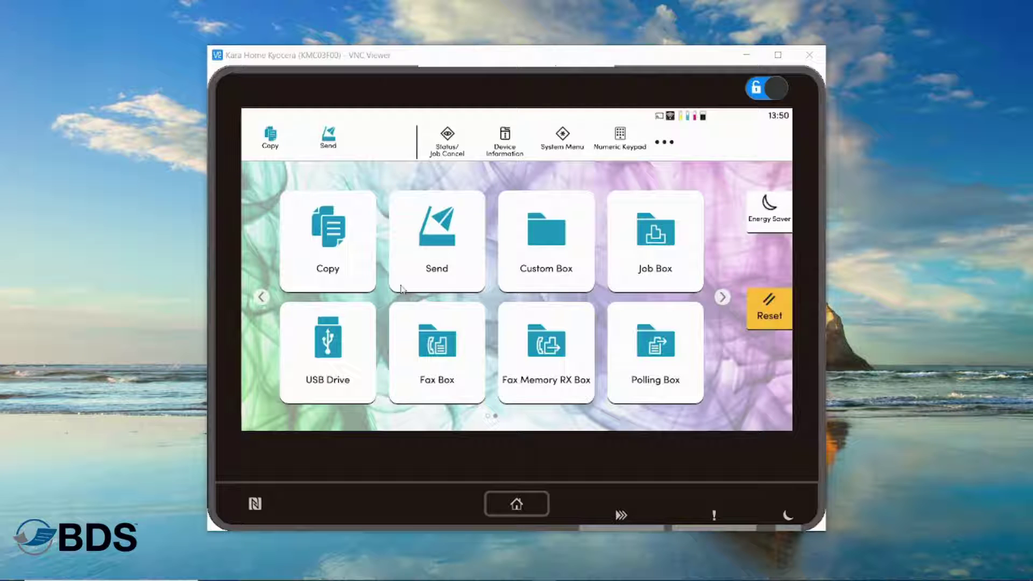
- View the Copy function's quick setup options, including ID Card Copy, and return to the home screen
click(318, 243)
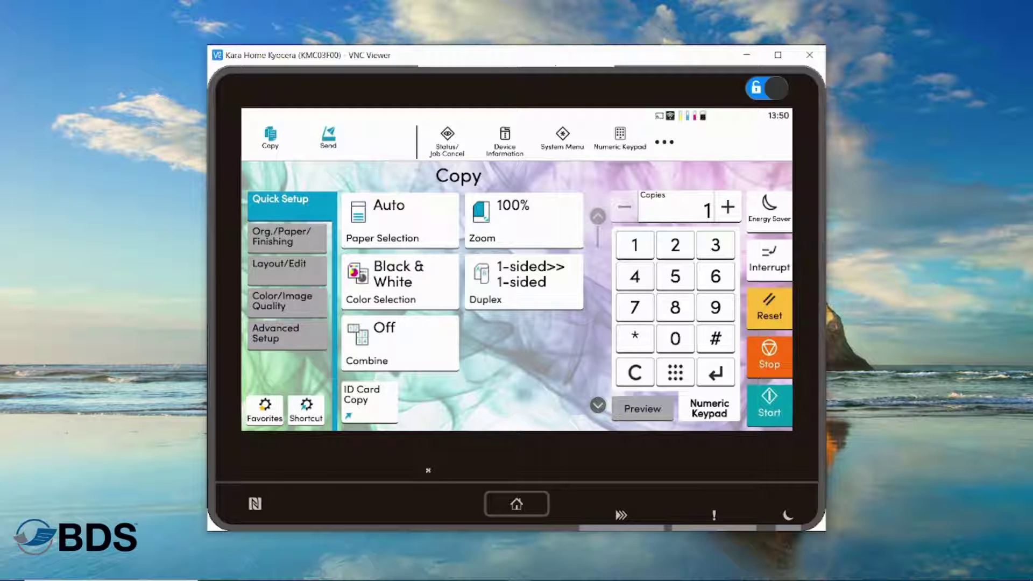
click(530, 501)
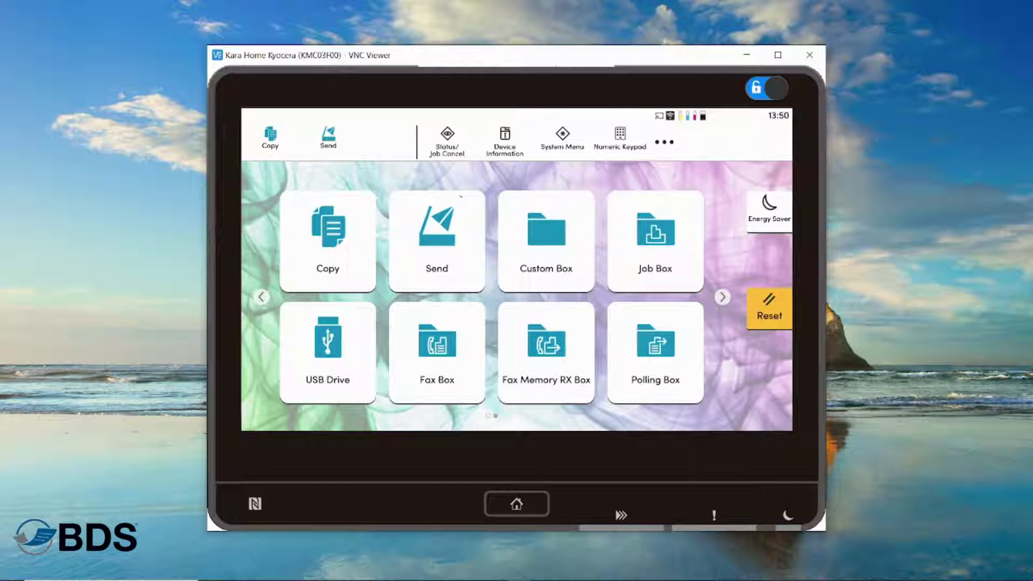
- Enable the Custom 1 original size at X 4.00" by Y 3.50" in the device's original/scan settings and return to the home screen
click(562, 139)
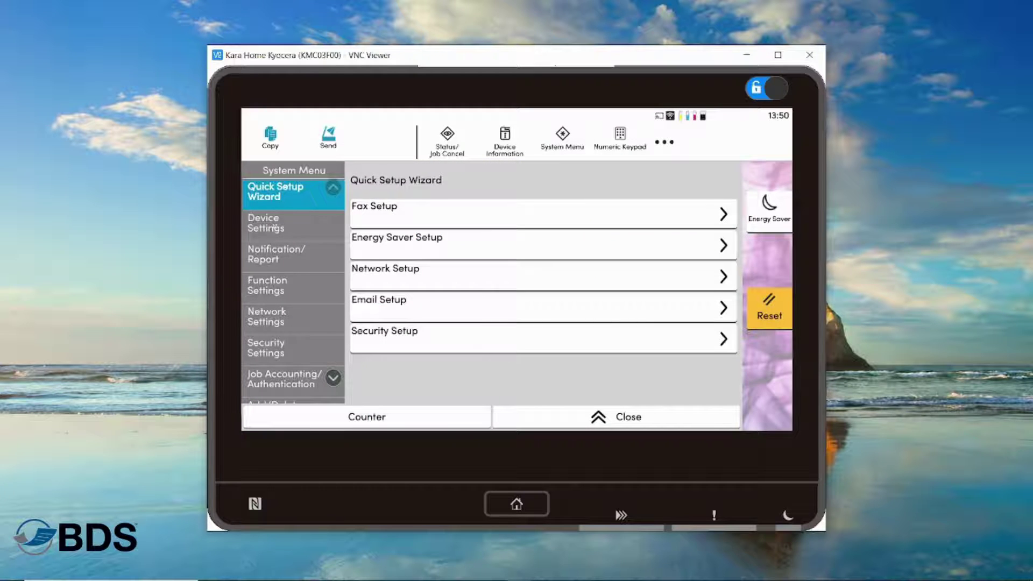
click(274, 228)
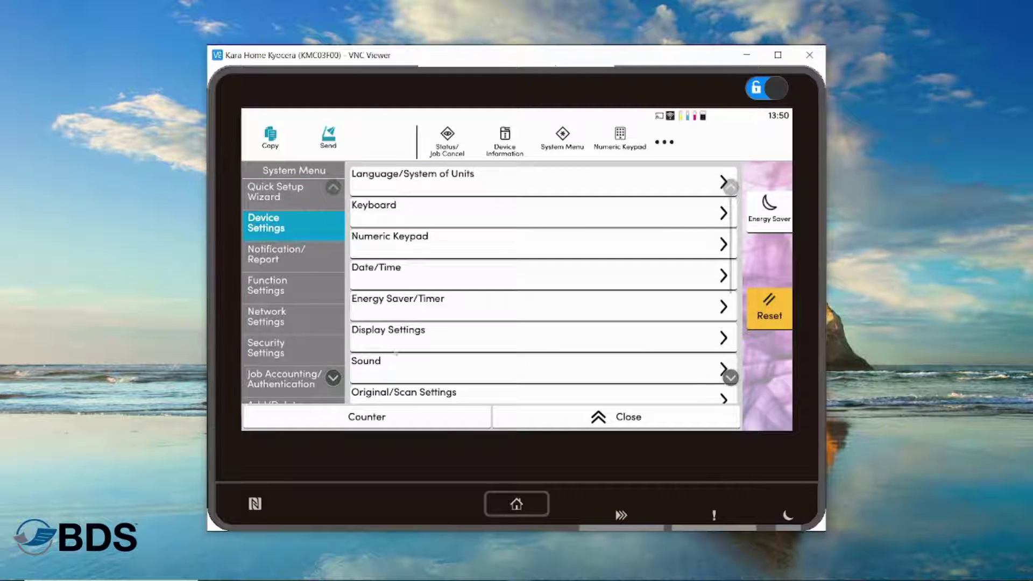
click(395, 397)
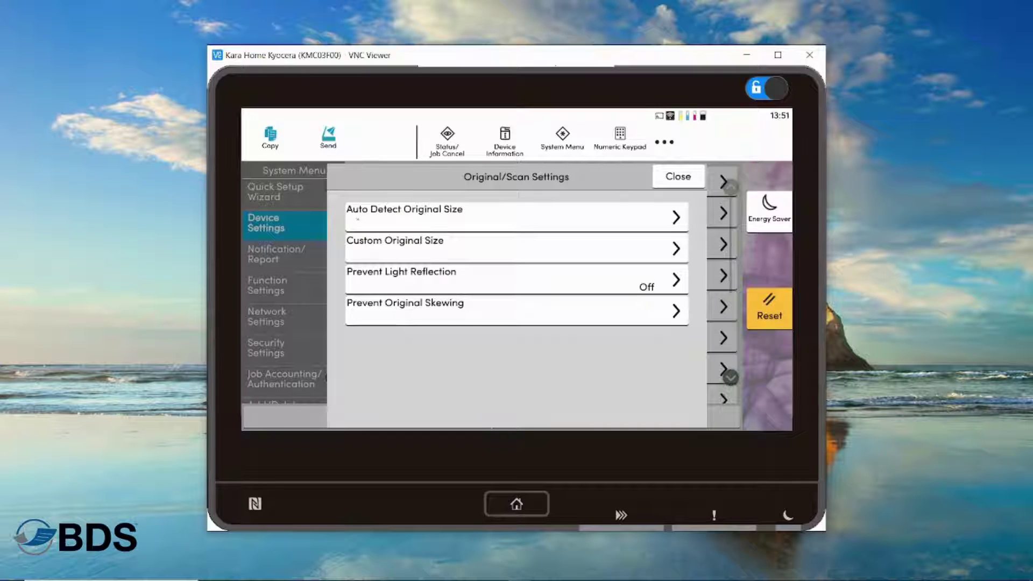
click(497, 248)
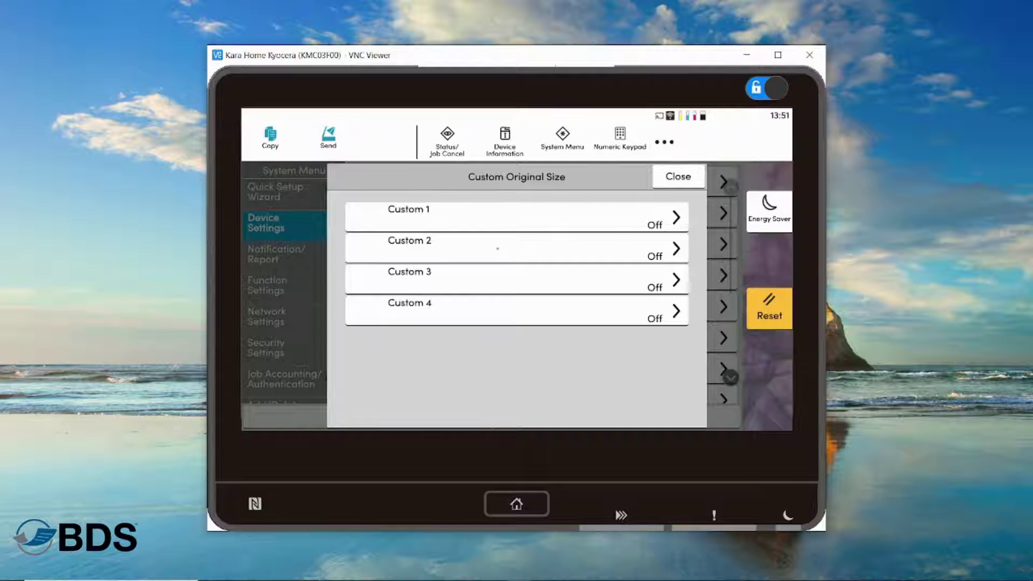
click(561, 227)
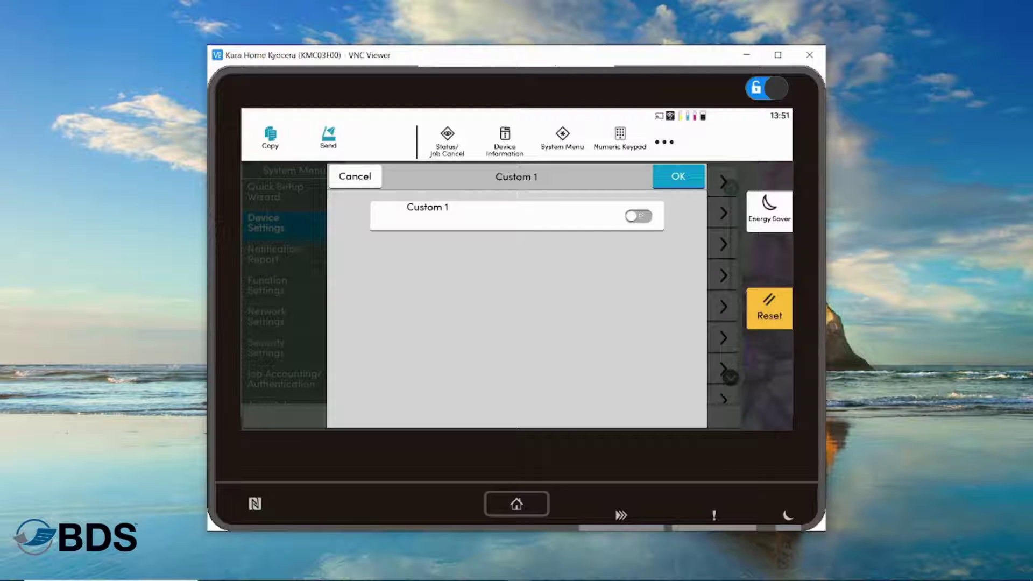
click(637, 216)
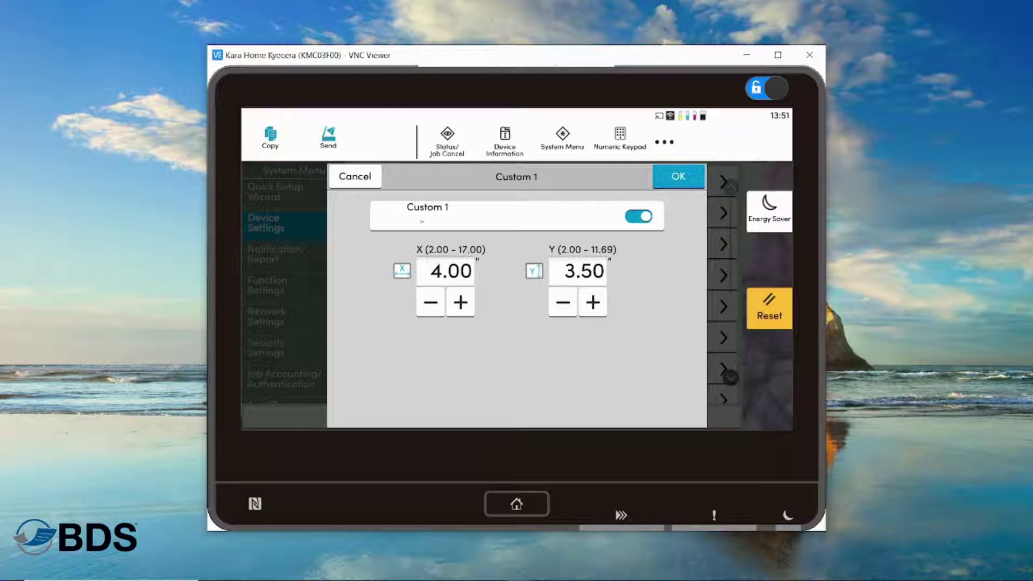
click(673, 181)
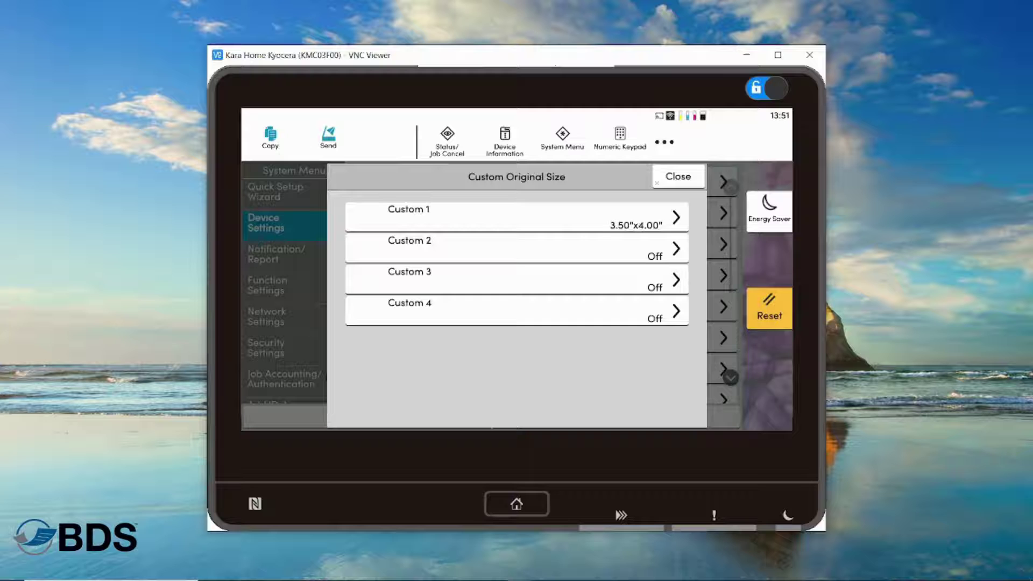
click(667, 176)
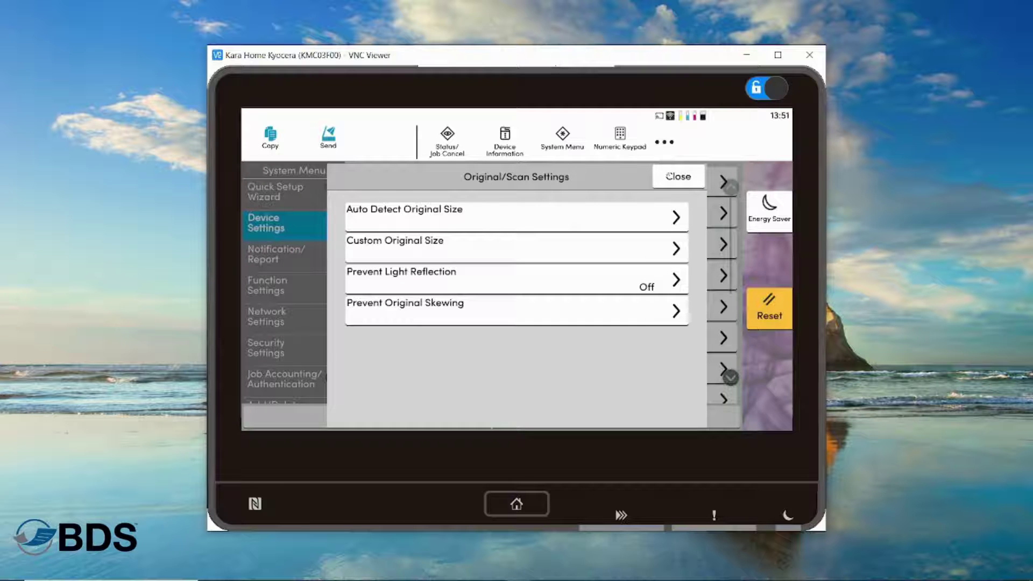
click(666, 175)
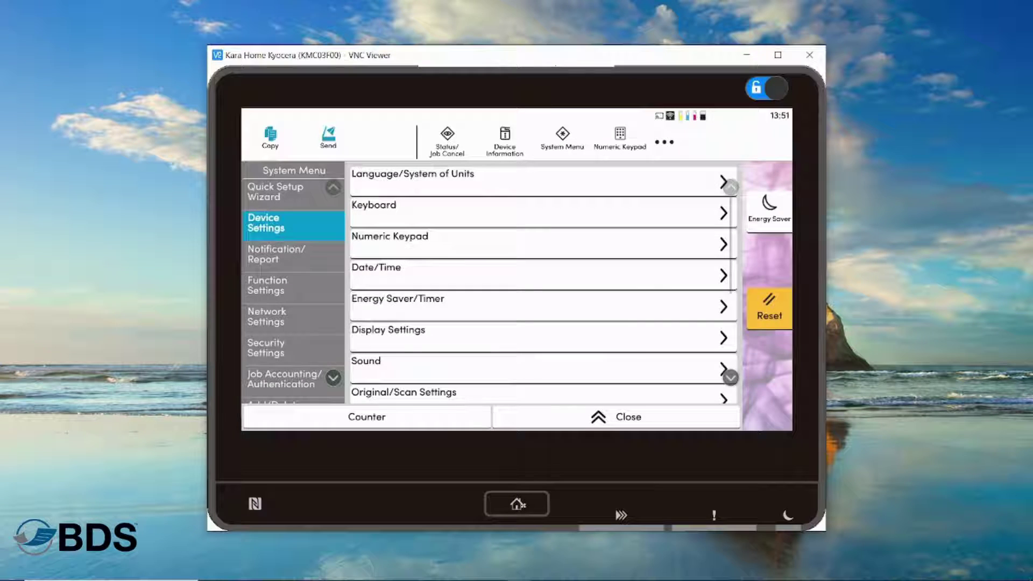
click(519, 504)
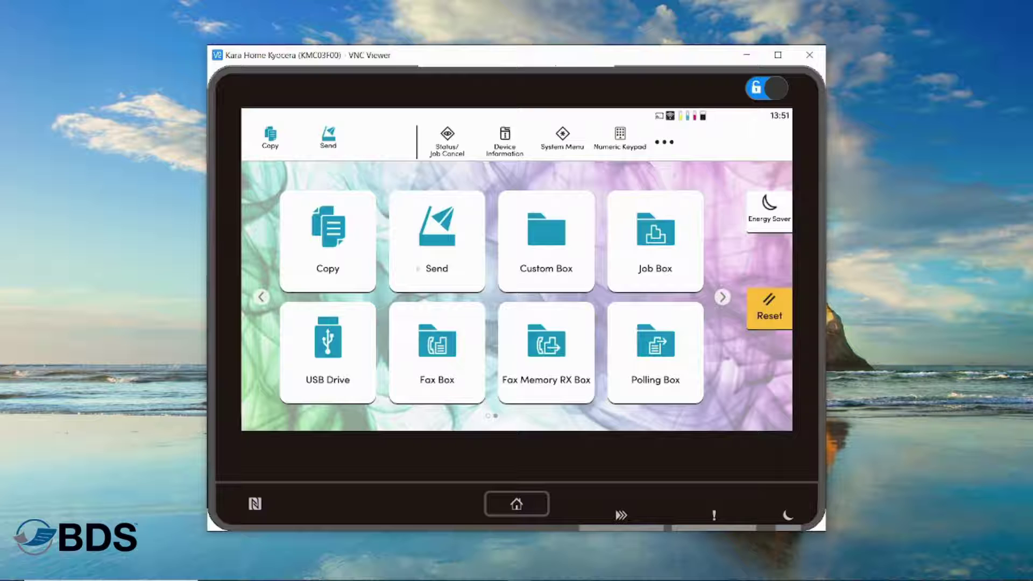
- Turn on Continuous Scan in the quick setup of the Send function
click(407, 238)
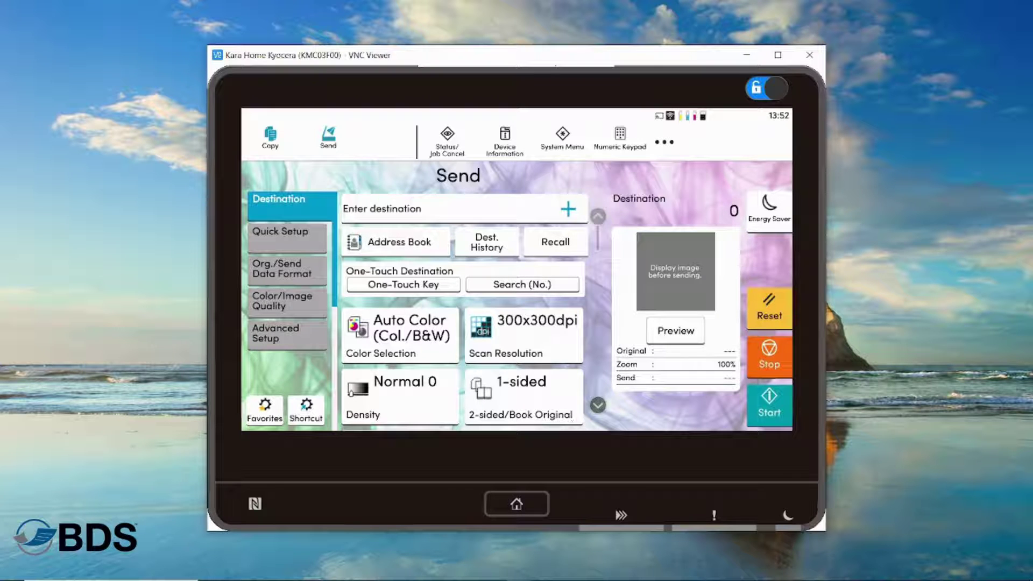
click(287, 237)
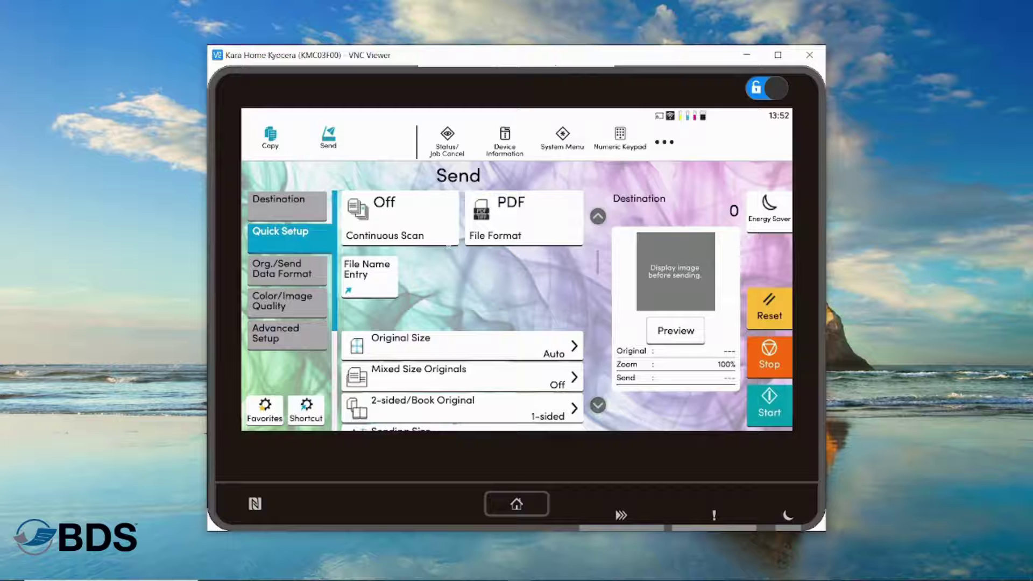
click(425, 225)
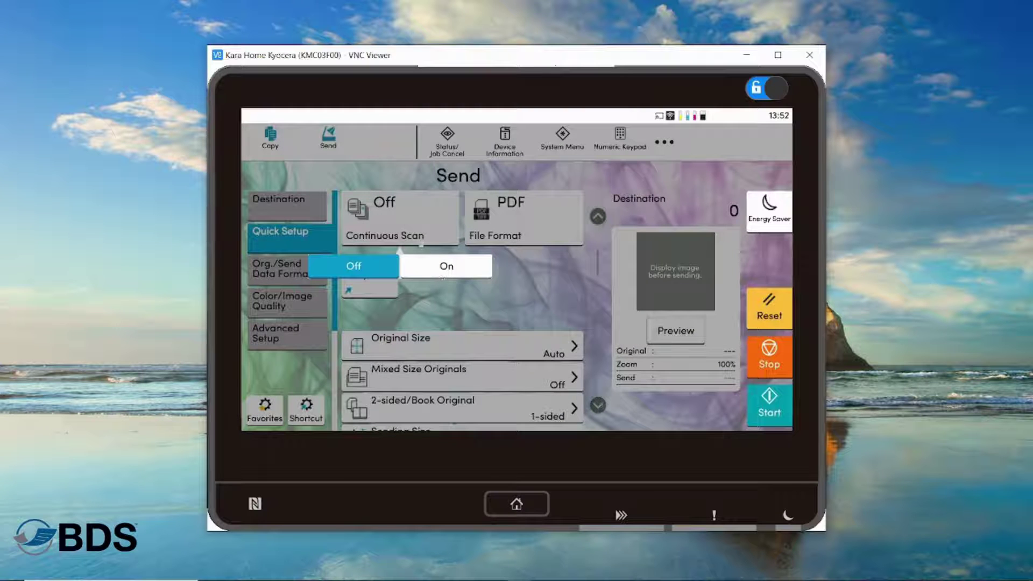
click(442, 274)
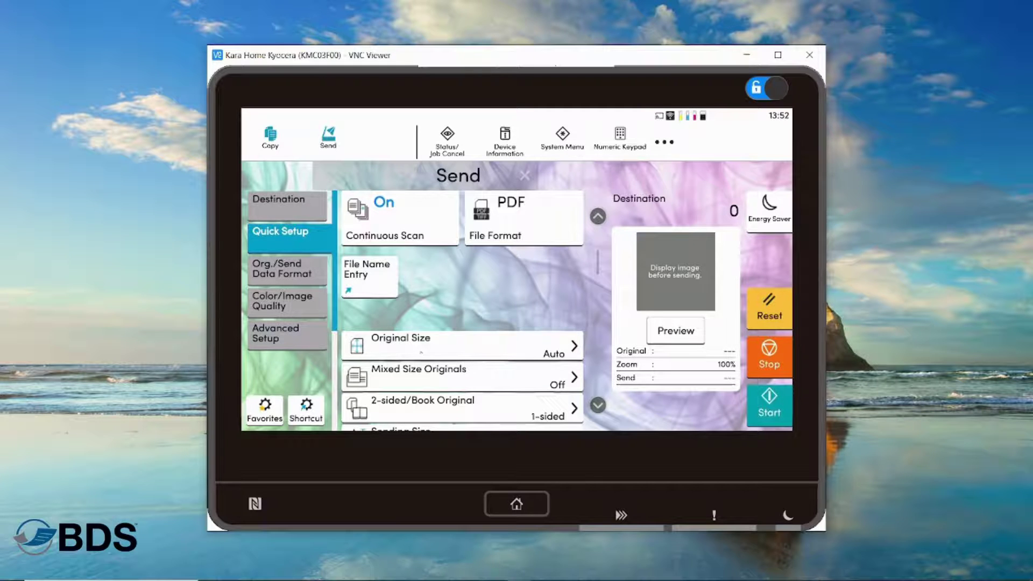
- Set the original size of the send job to the Custom 1 size
click(420, 350)
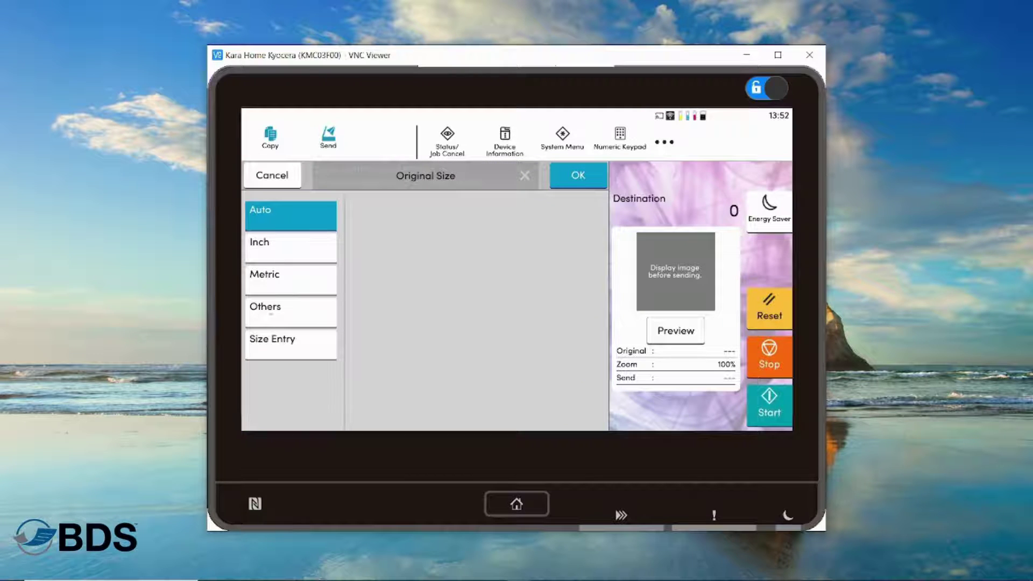
click(285, 310)
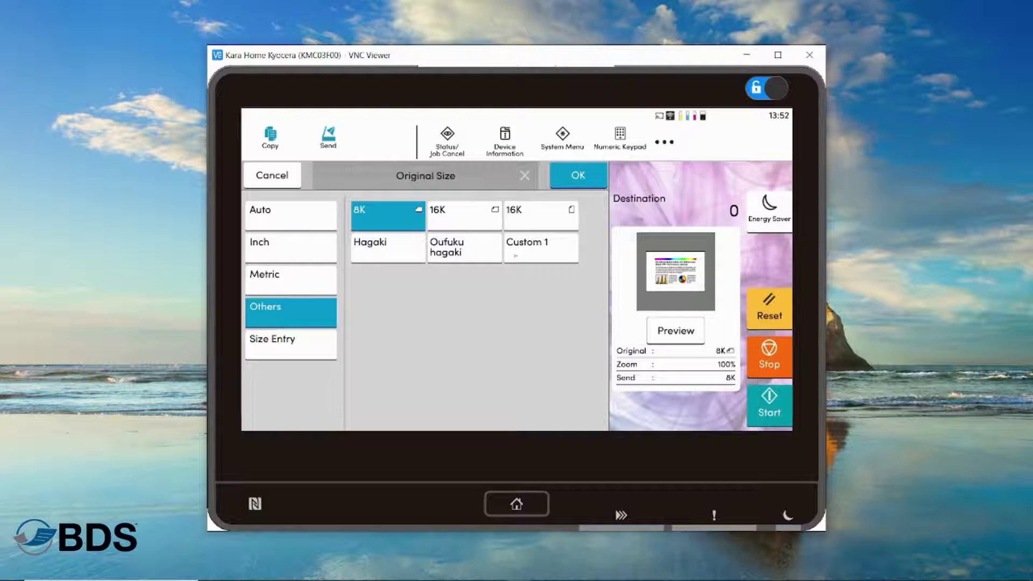
click(554, 252)
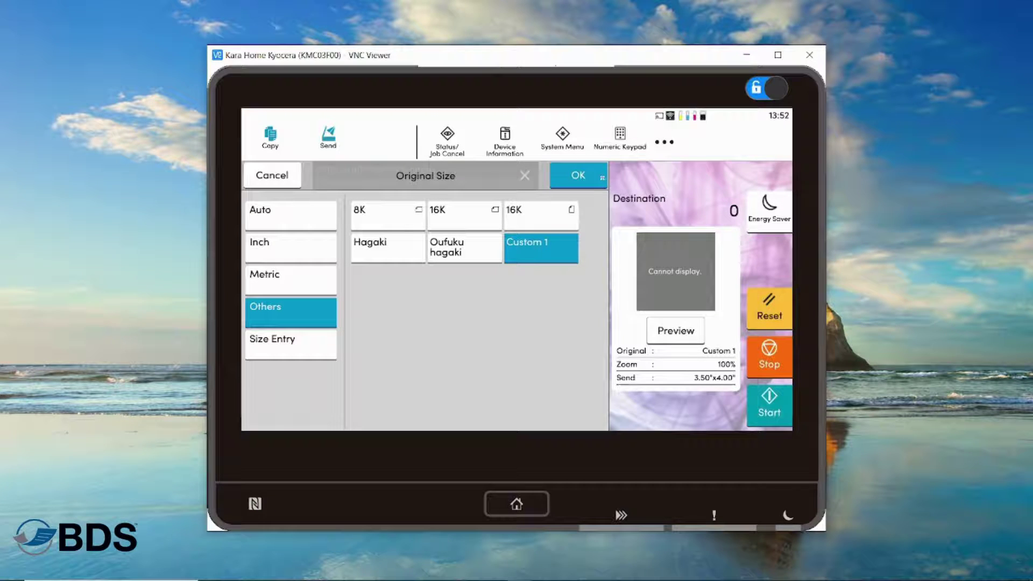
click(599, 177)
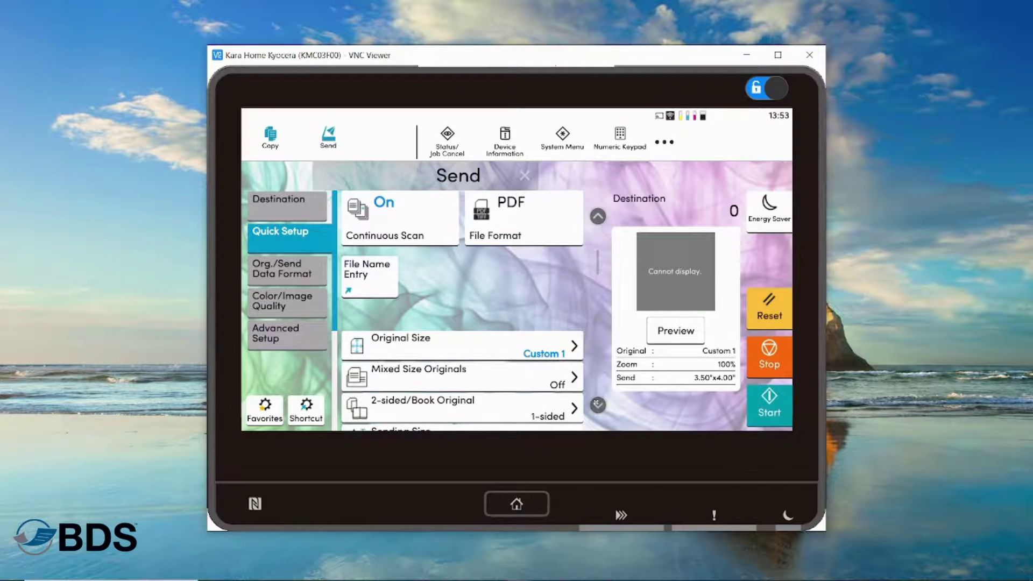
- Confirm Top Edge on Top as the original orientation for the send job
click(597, 405)
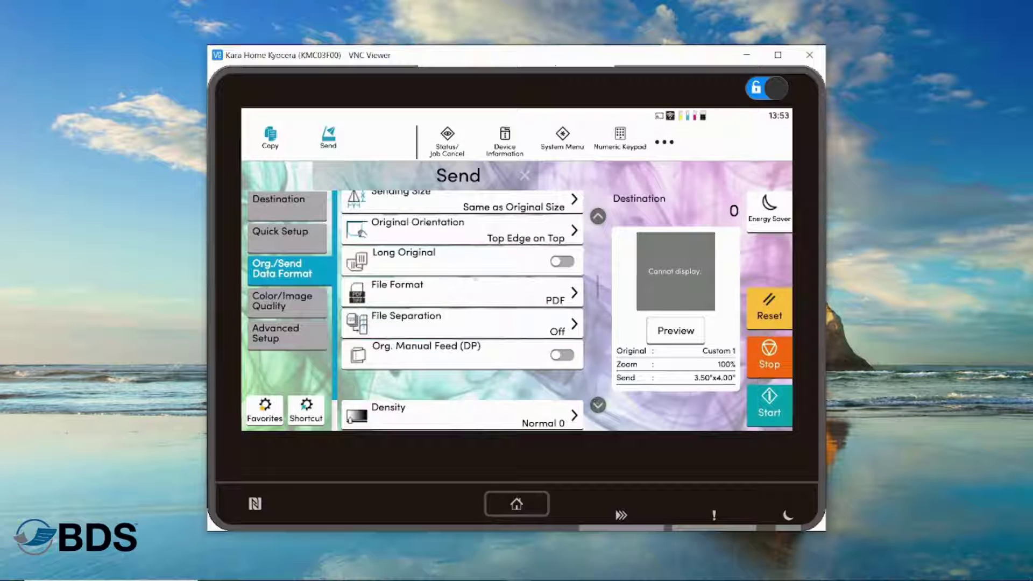
click(462, 231)
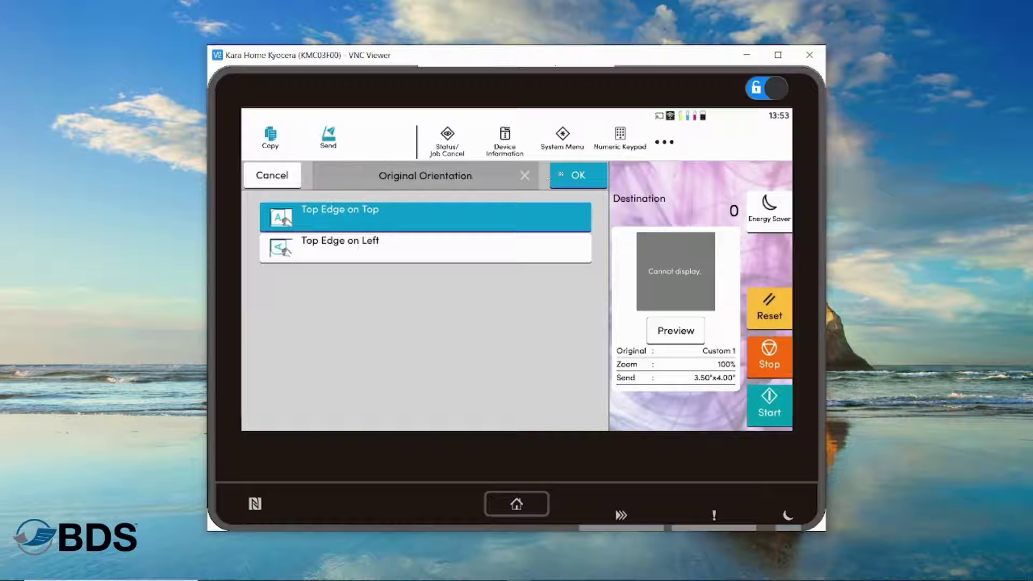
click(550, 177)
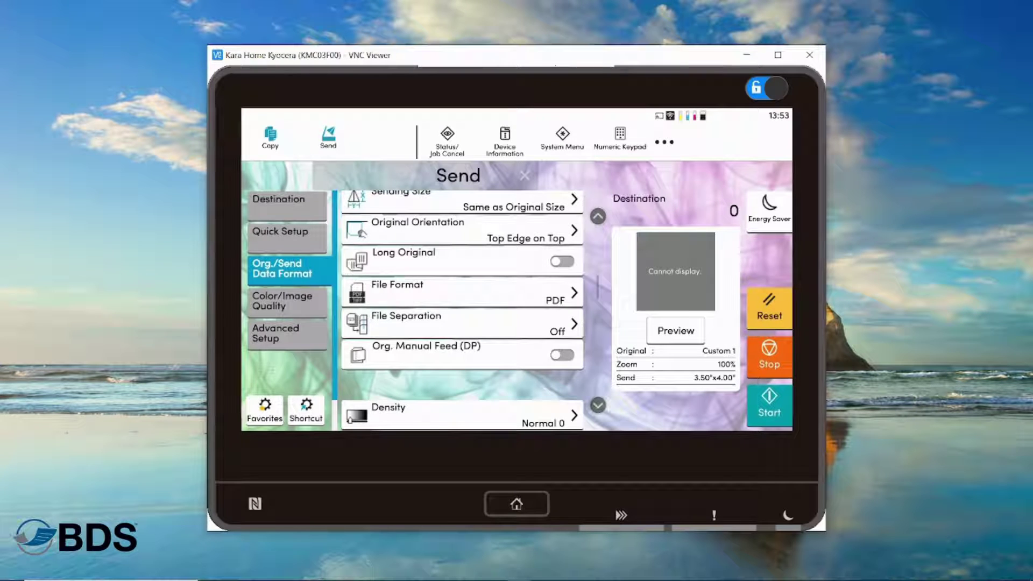
- Start adding the current send settings as a new favorite in empty slot 8
click(263, 408)
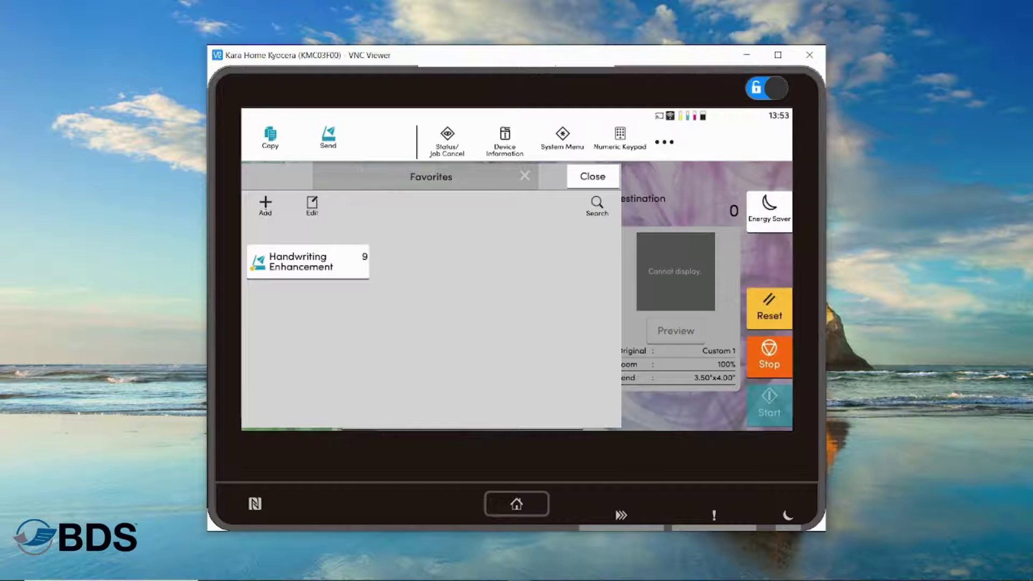
click(264, 204)
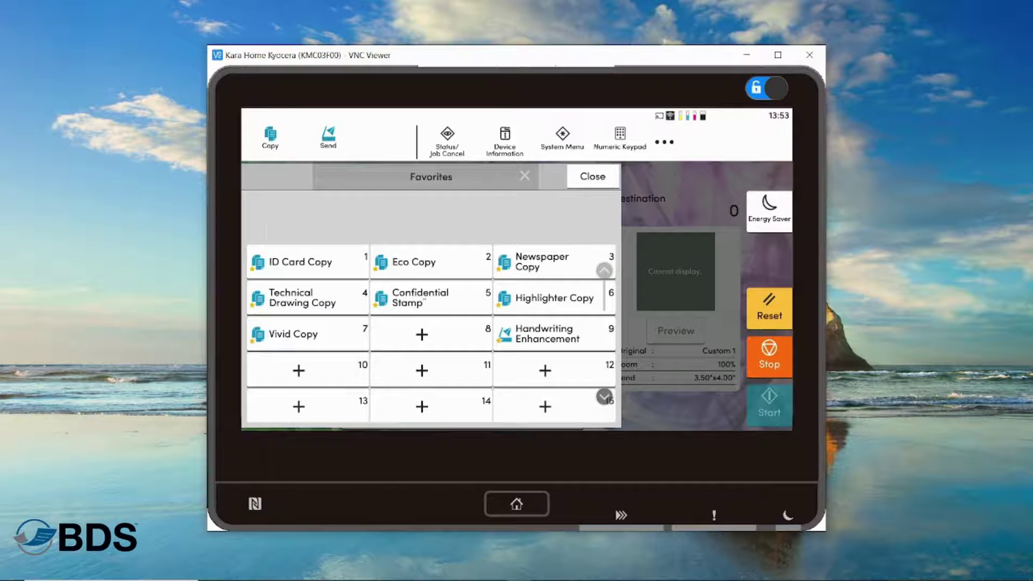
click(440, 330)
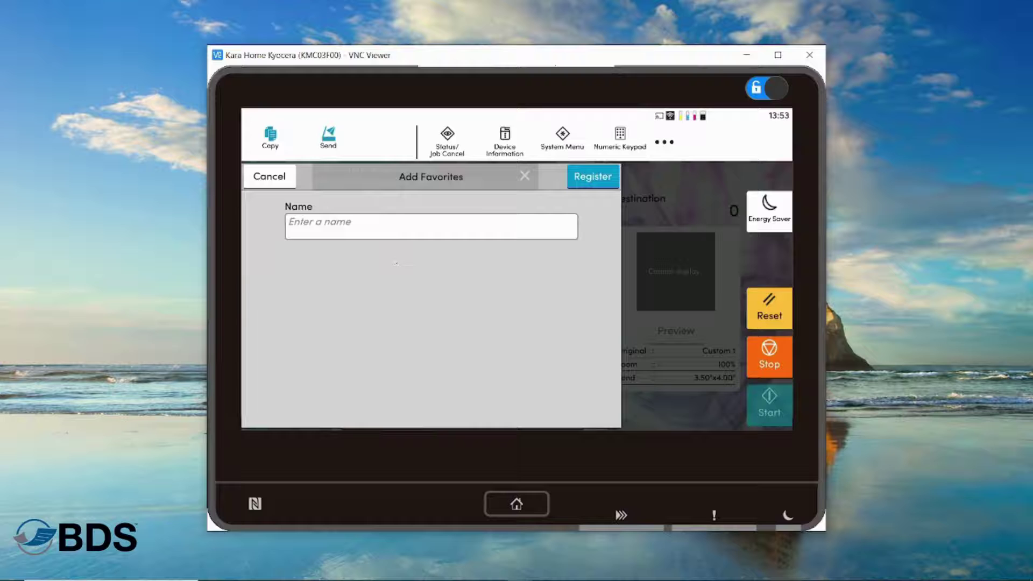
- Name the new favorite "ID Card Scan"
click(364, 226)
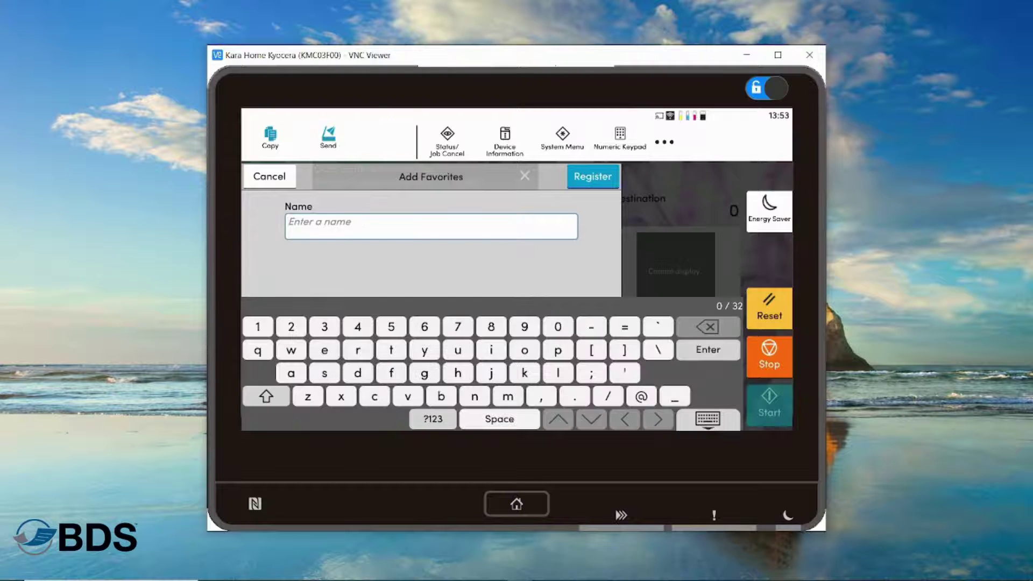
click(285, 394)
click(490, 350)
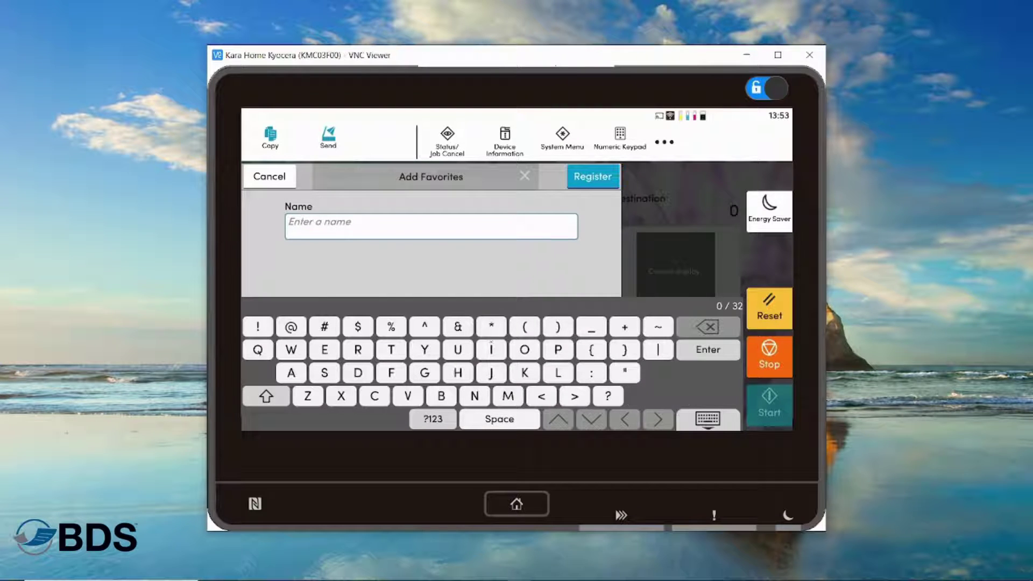
click(356, 373)
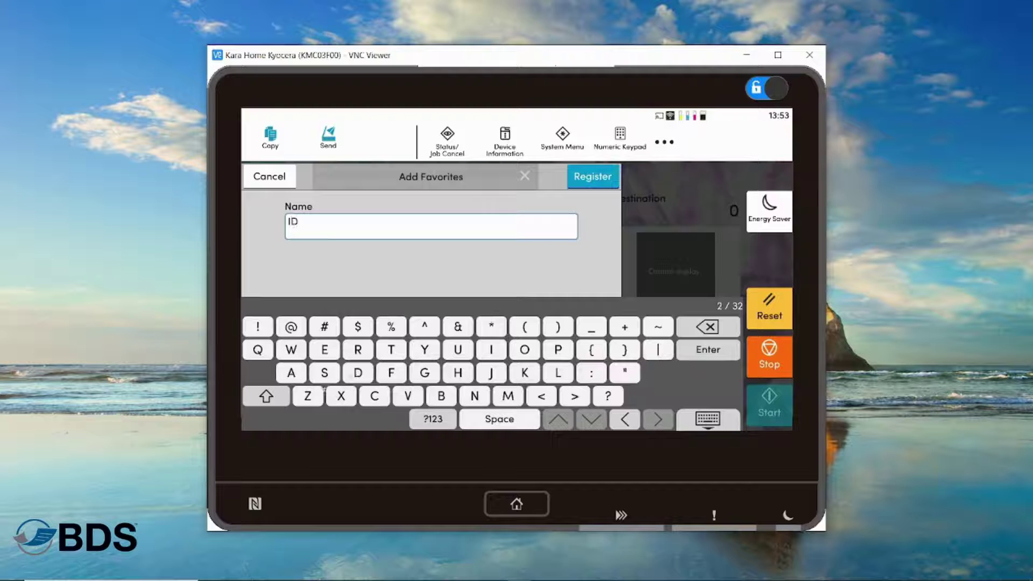
click(487, 422)
click(374, 396)
click(265, 396)
click(291, 372)
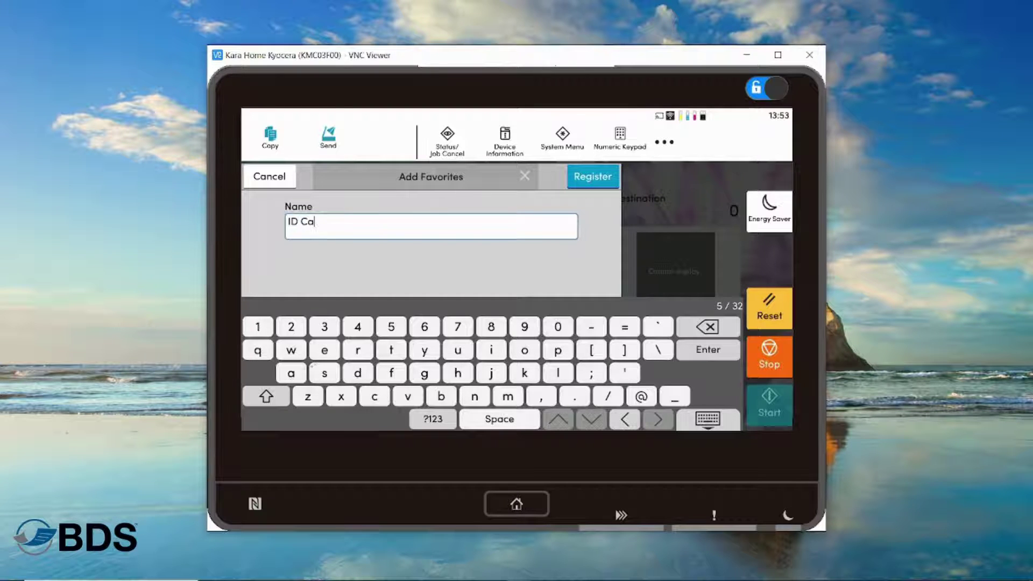
click(357, 350)
click(358, 372)
click(499, 418)
click(266, 396)
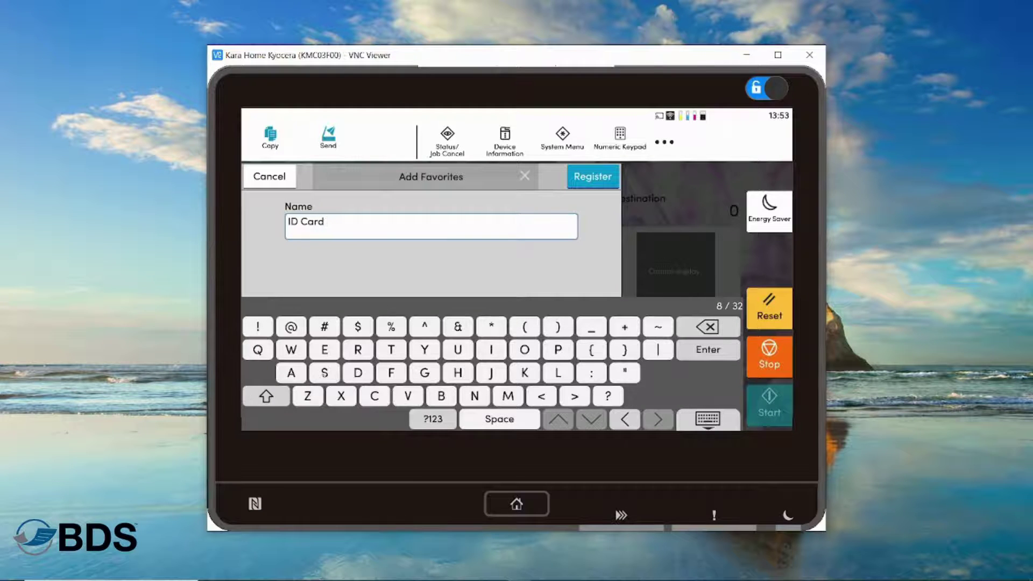
click(324, 373)
click(267, 397)
click(266, 396)
click(375, 396)
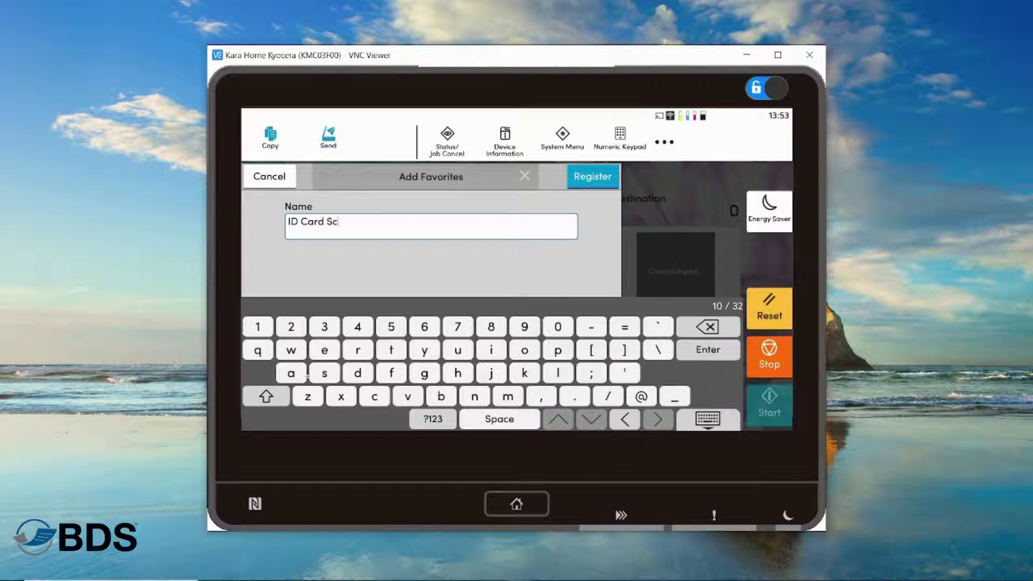
click(291, 372)
click(474, 396)
click(704, 353)
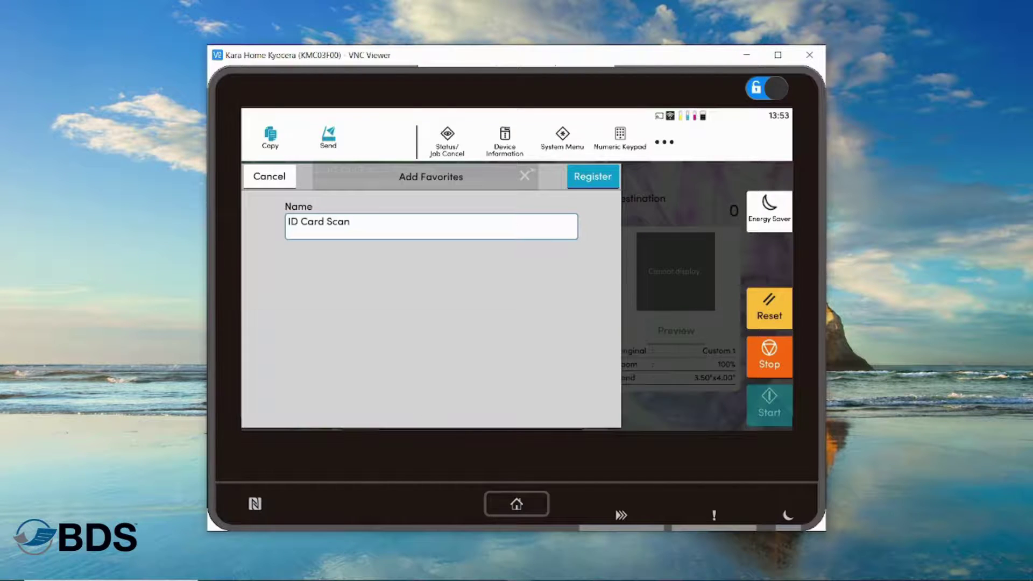
- Register the ID Card Scan favorite and accept adding it to the home screen
click(575, 181)
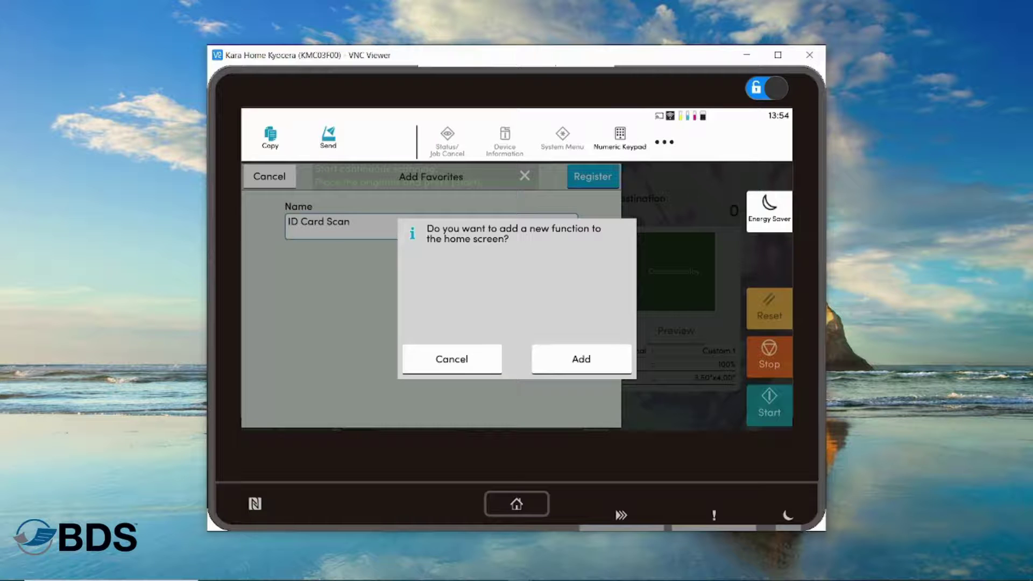
click(608, 360)
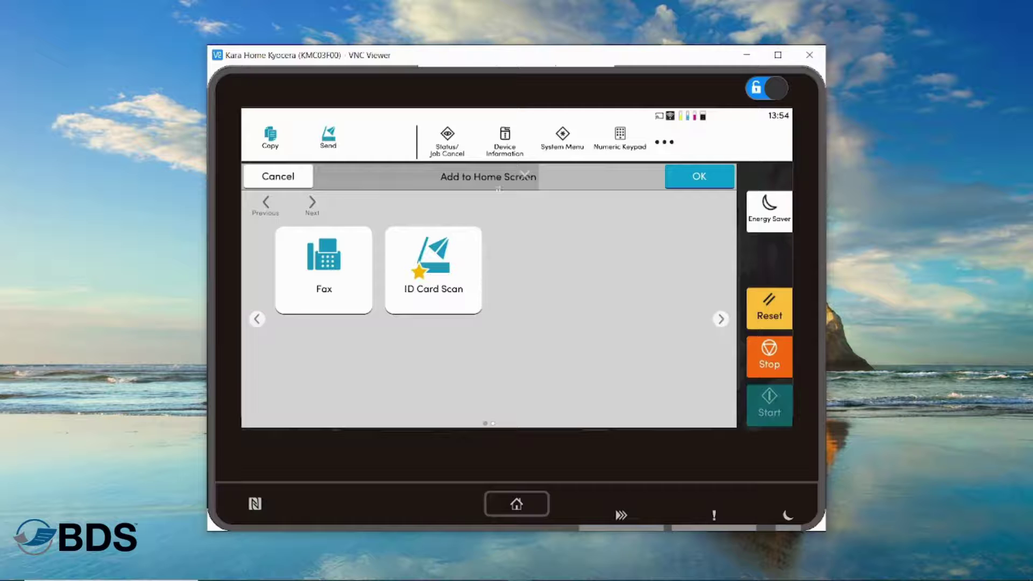
- Move ID Card Scan between Copy and Send in the home screen order, save the arrangement and close the favorites list
click(433, 269)
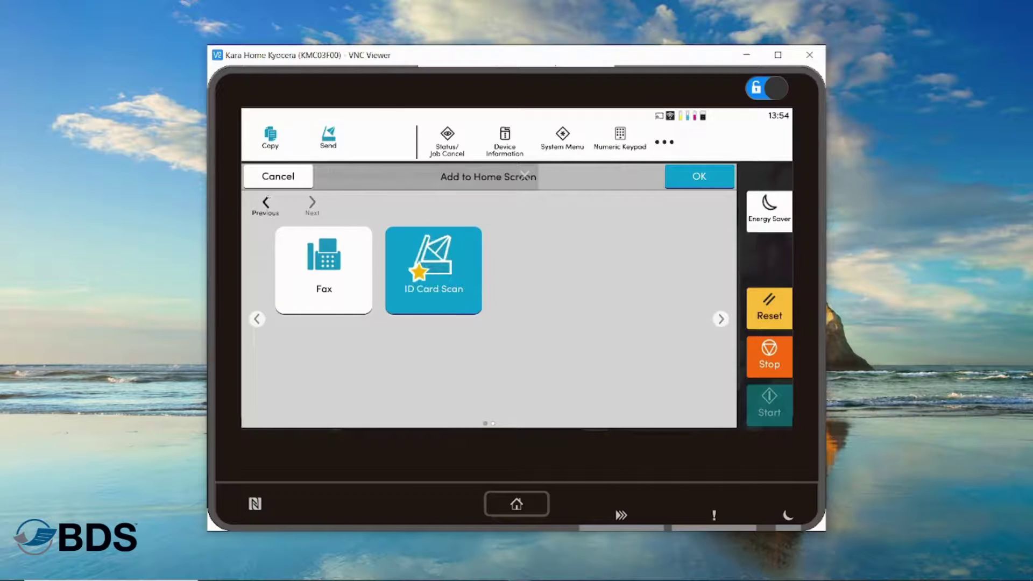
click(266, 205)
click(266, 205)
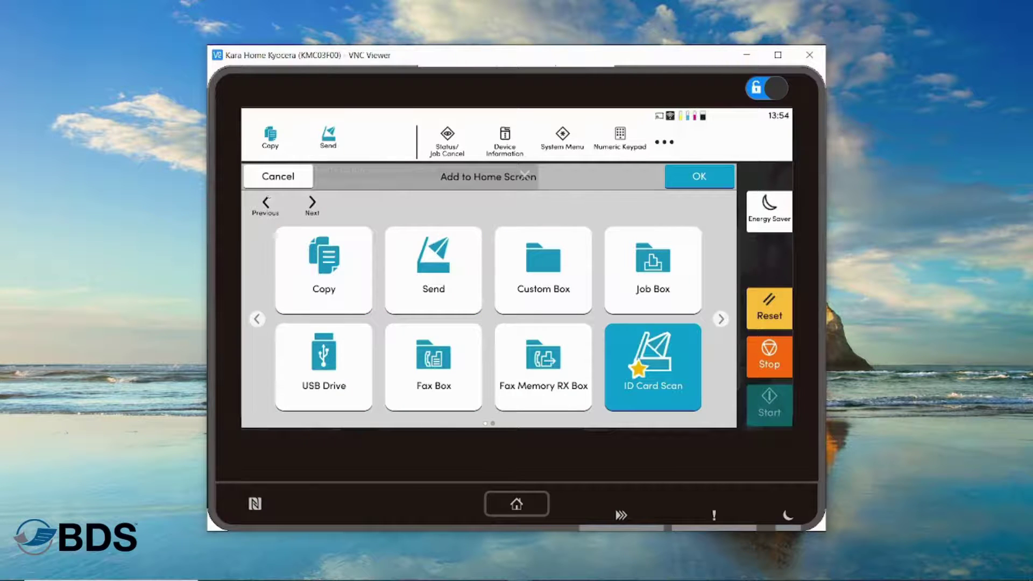
click(266, 205)
click(266, 205)
click(265, 204)
click(265, 204)
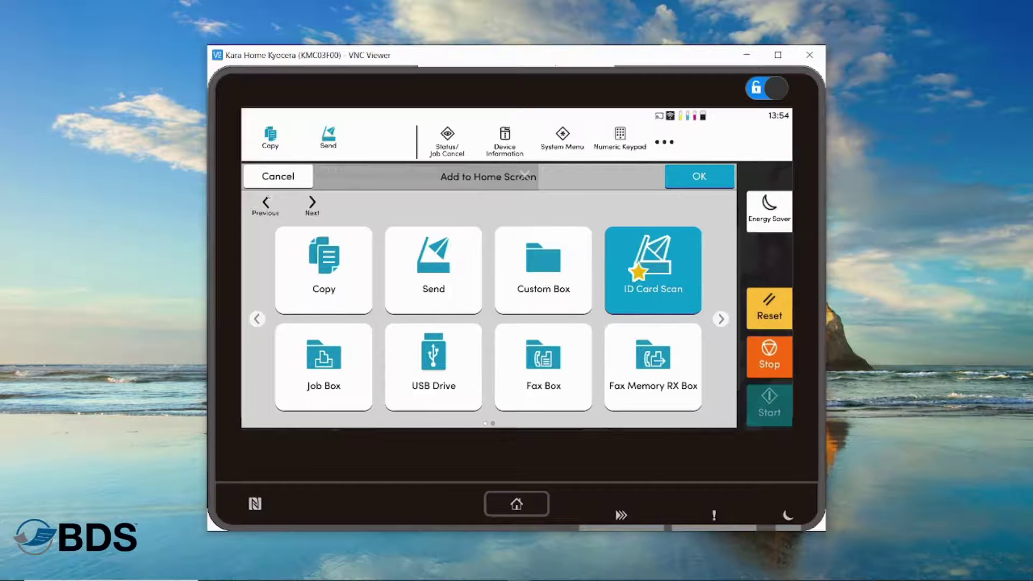
click(265, 205)
click(265, 204)
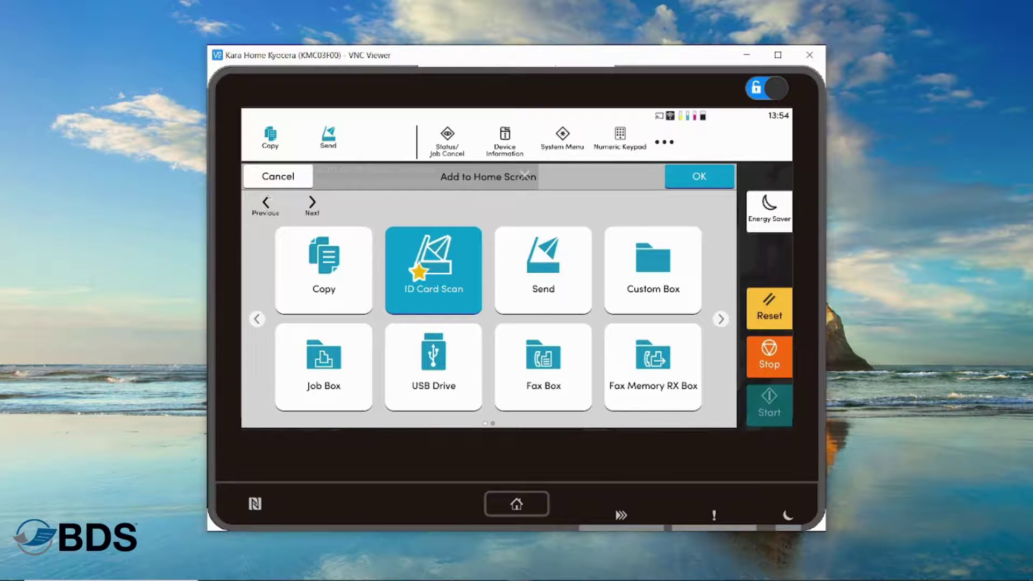
click(700, 176)
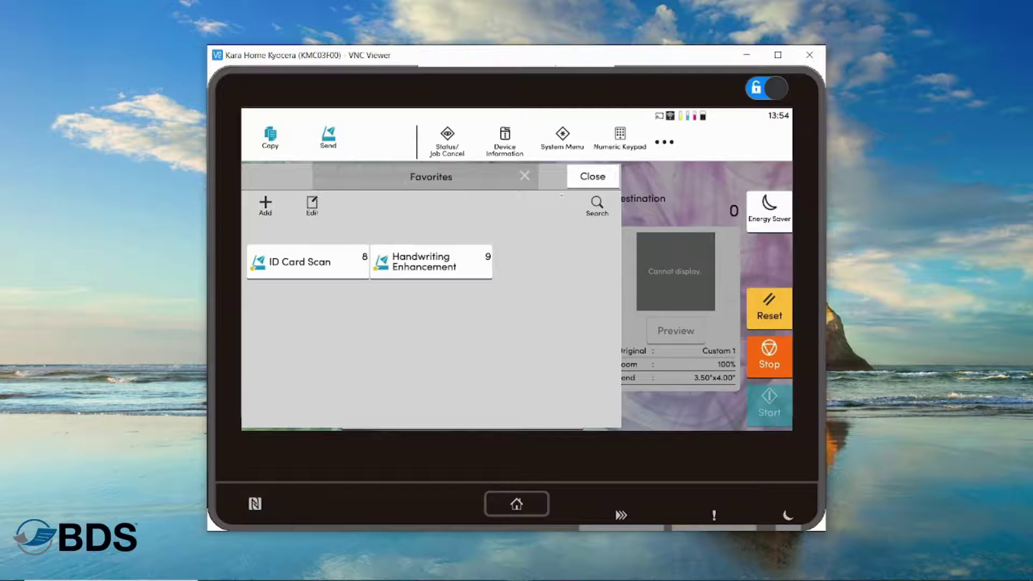
click(594, 177)
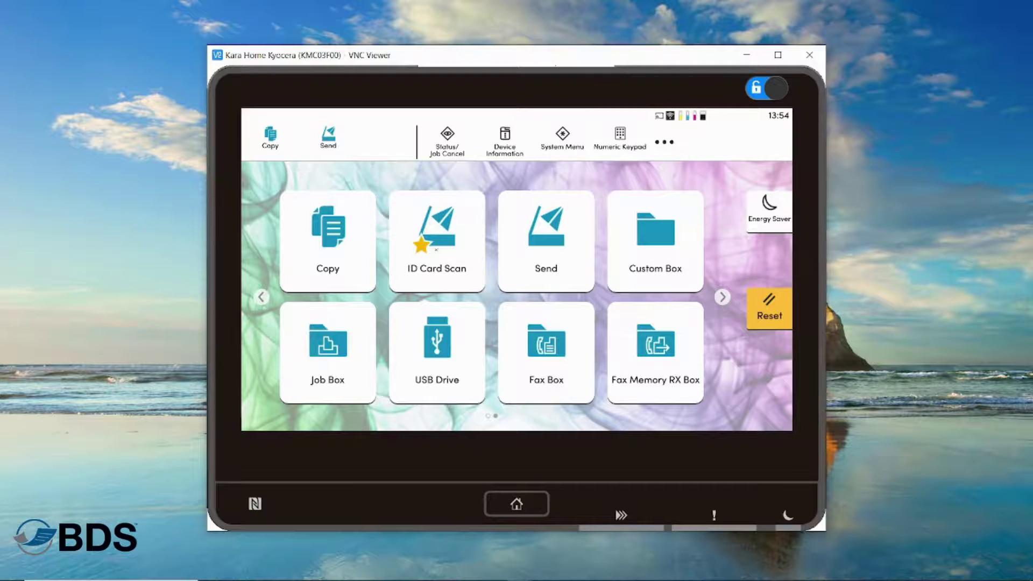
- Start the ID Card Scan favorite from the home screen and choose one-touch key 0003 as its destination
click(436, 249)
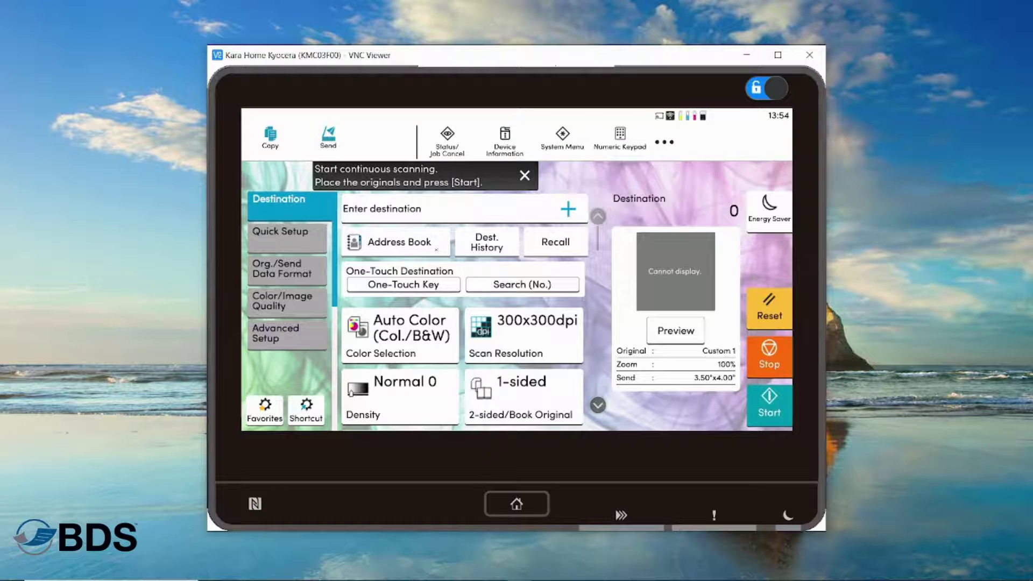
click(404, 284)
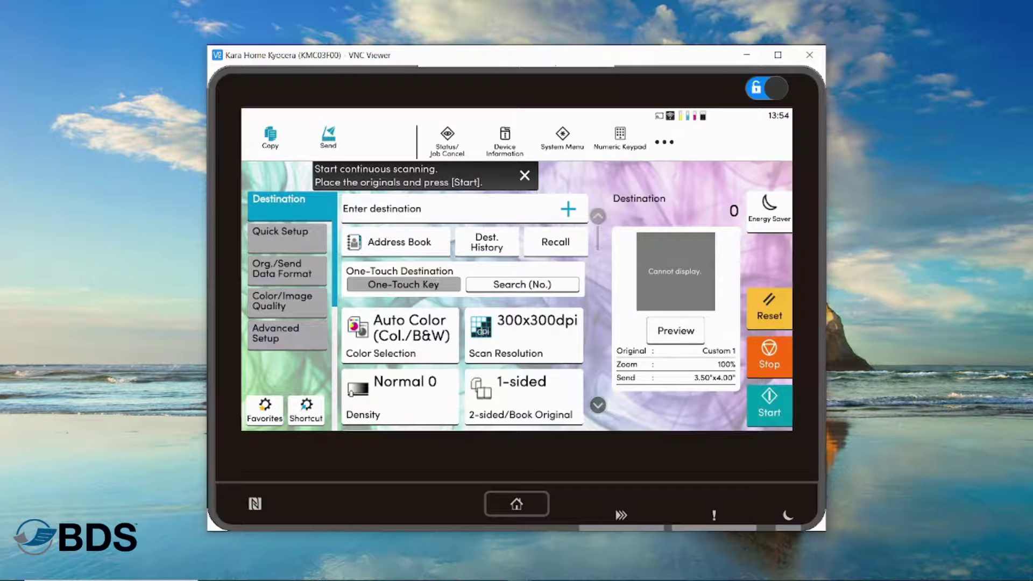
click(455, 251)
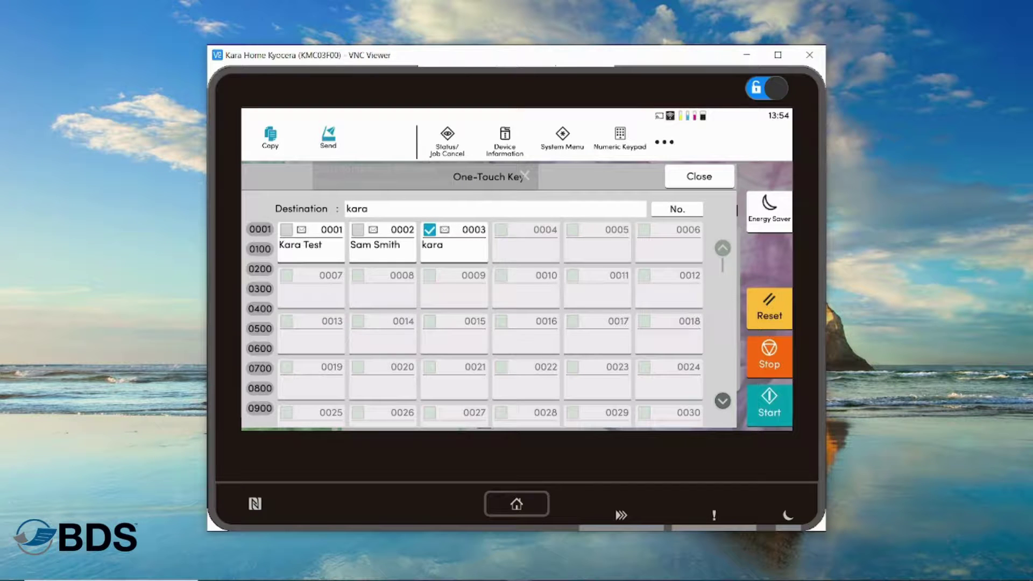
click(699, 177)
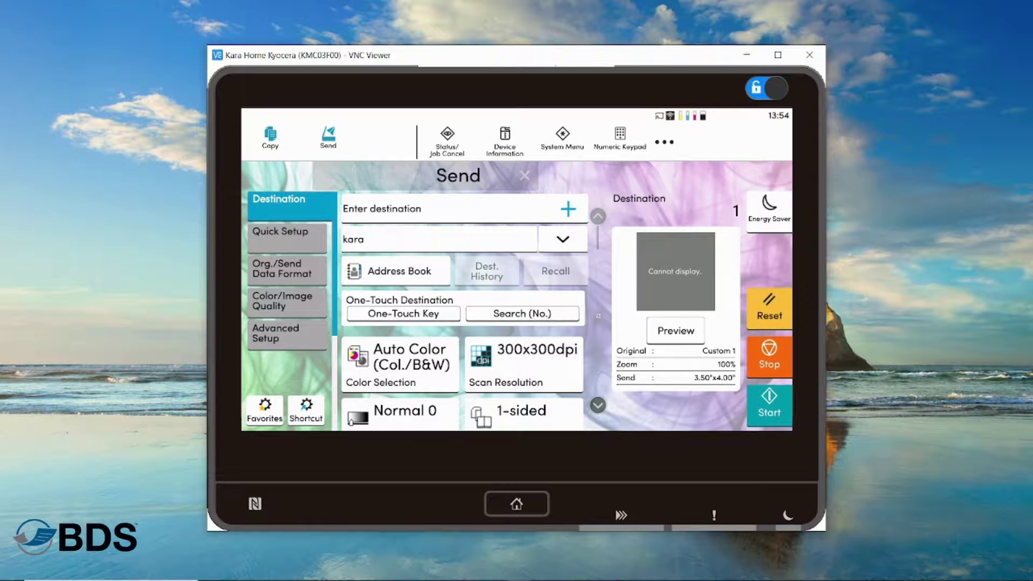
- Scan the card originals to the chosen destination and finish the continuous scan
click(773, 400)
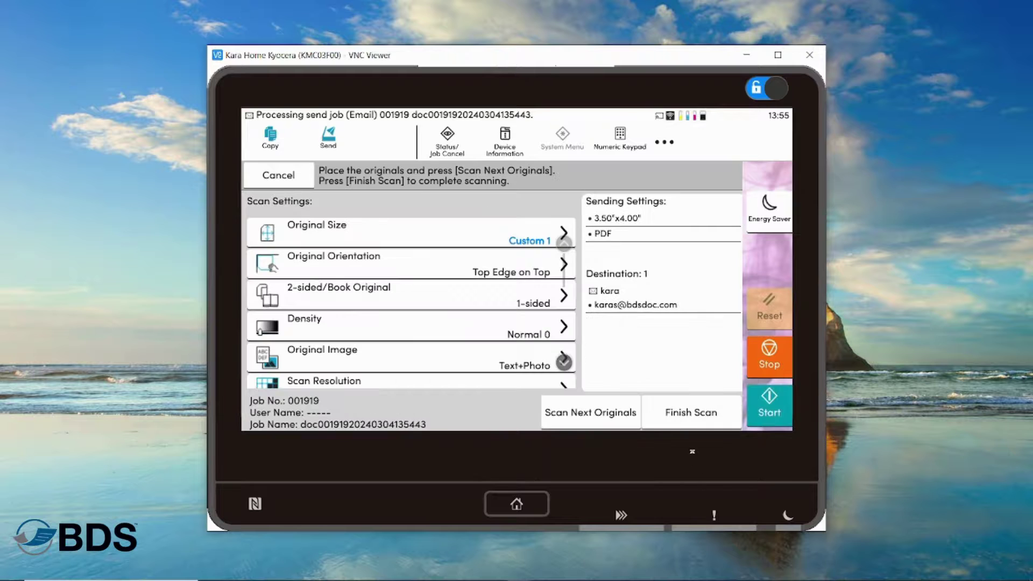
click(688, 423)
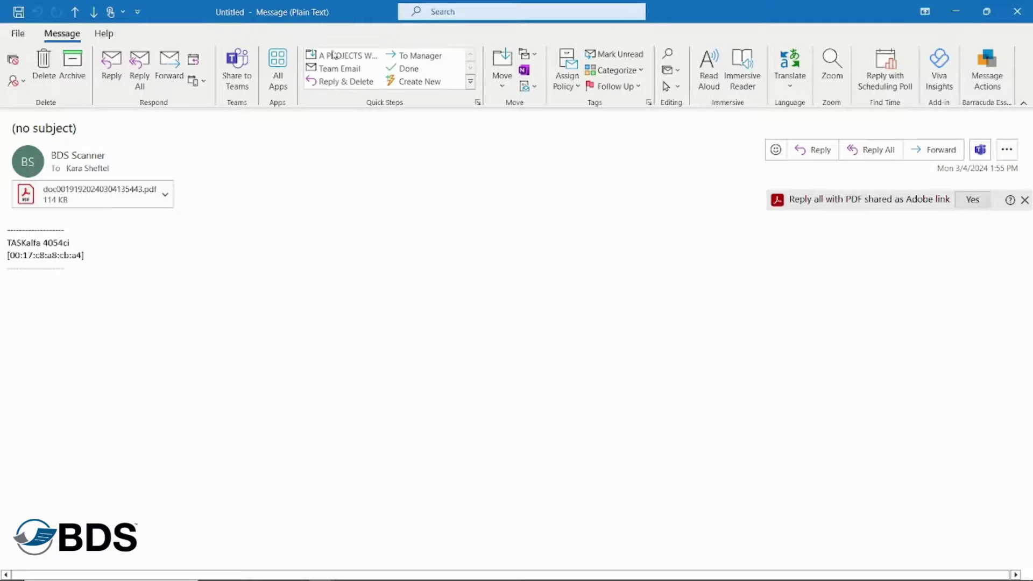
- Open the PDF attached to the scanner's email in Outlook and view both scanned pages
double_click(120, 193)
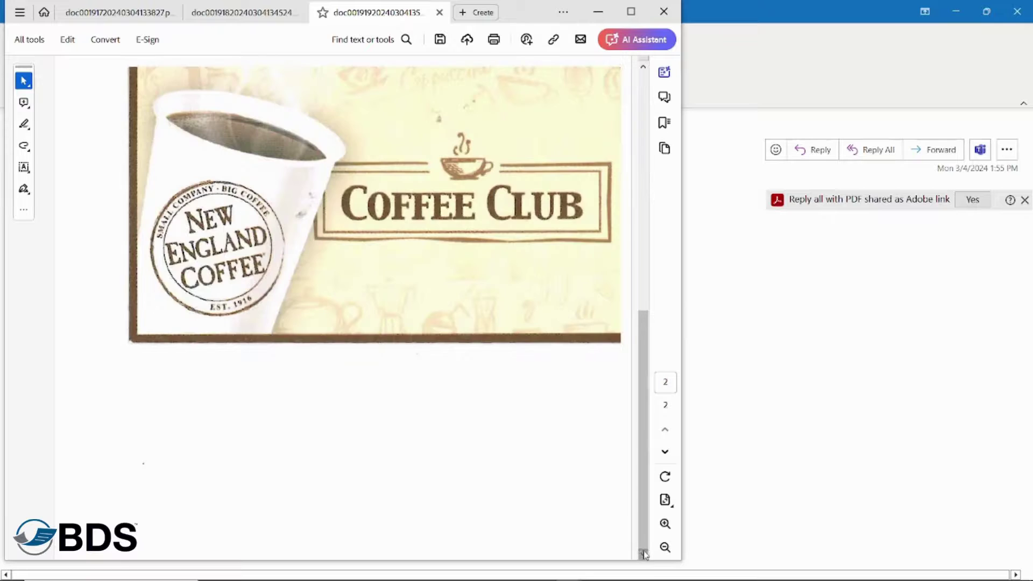
click(643, 553)
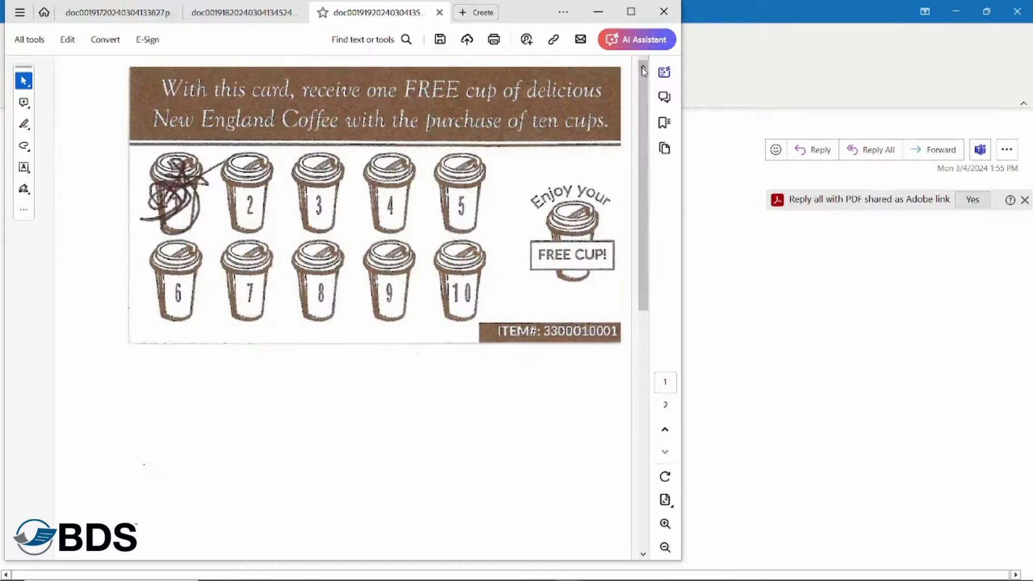
click(643, 67)
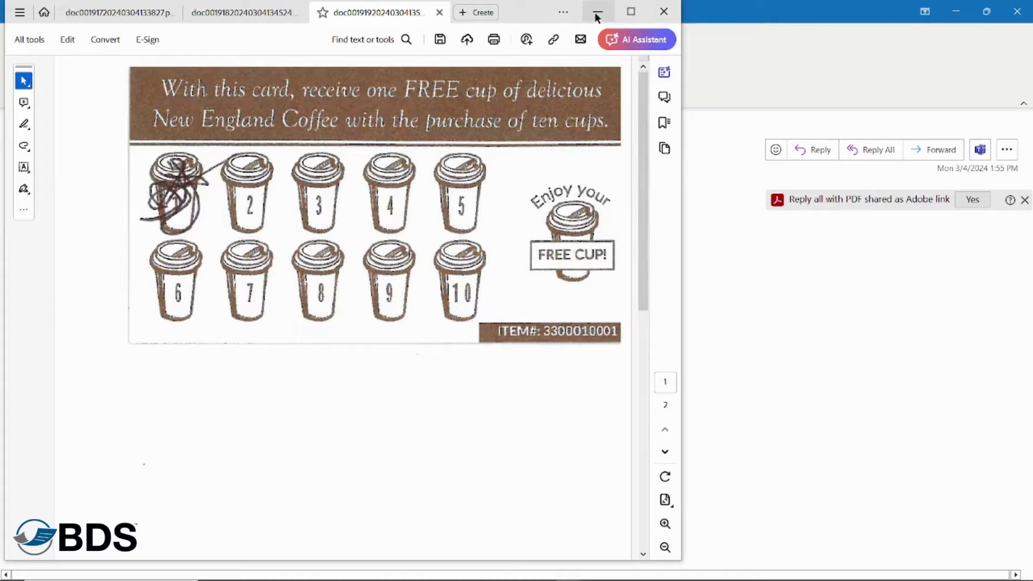
- Minimize the email and PDF windows, switch back to VNC Viewer and return the printer panel to its home screen
click(955, 12)
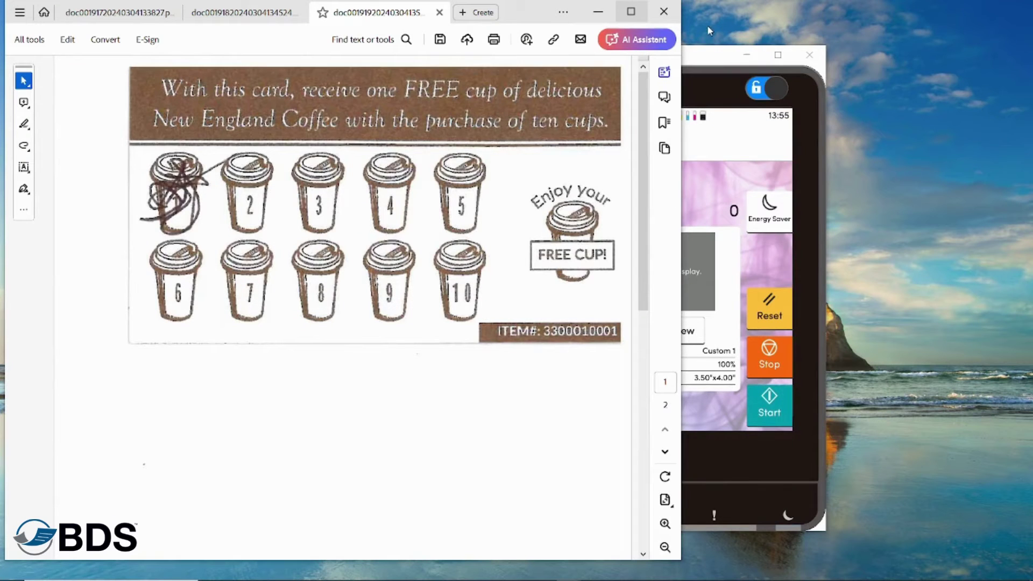
click(712, 182)
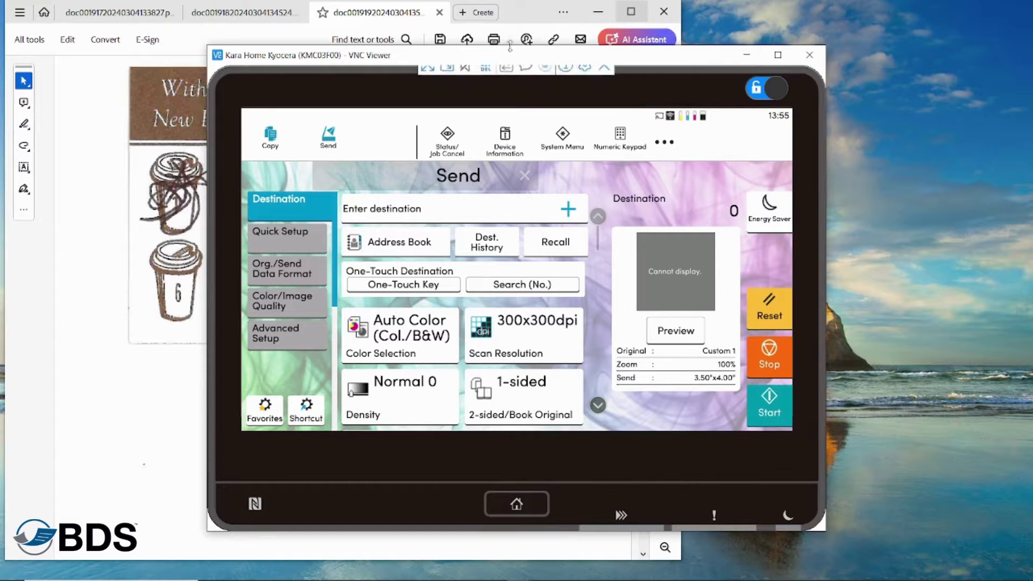
click(592, 11)
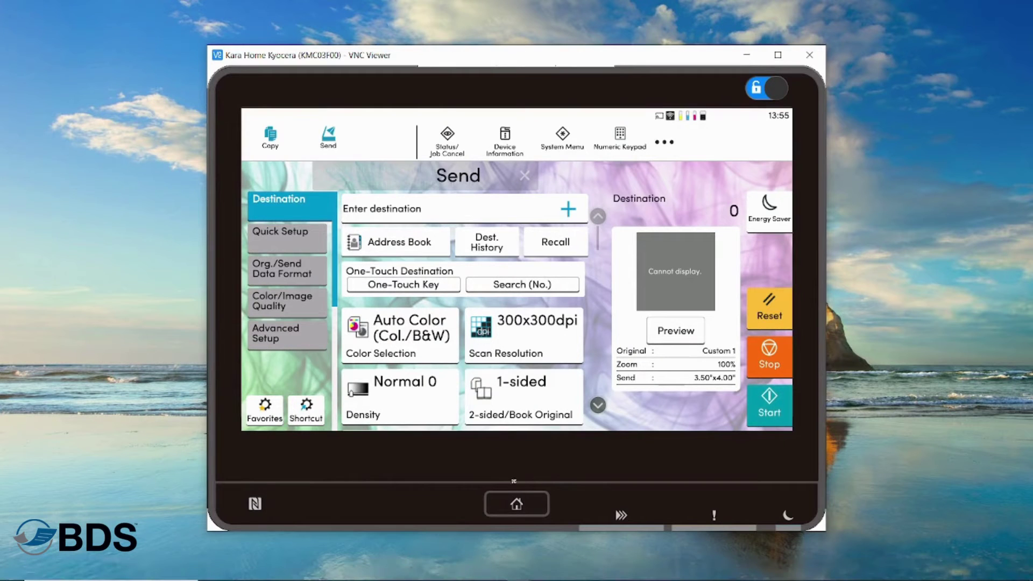
click(517, 503)
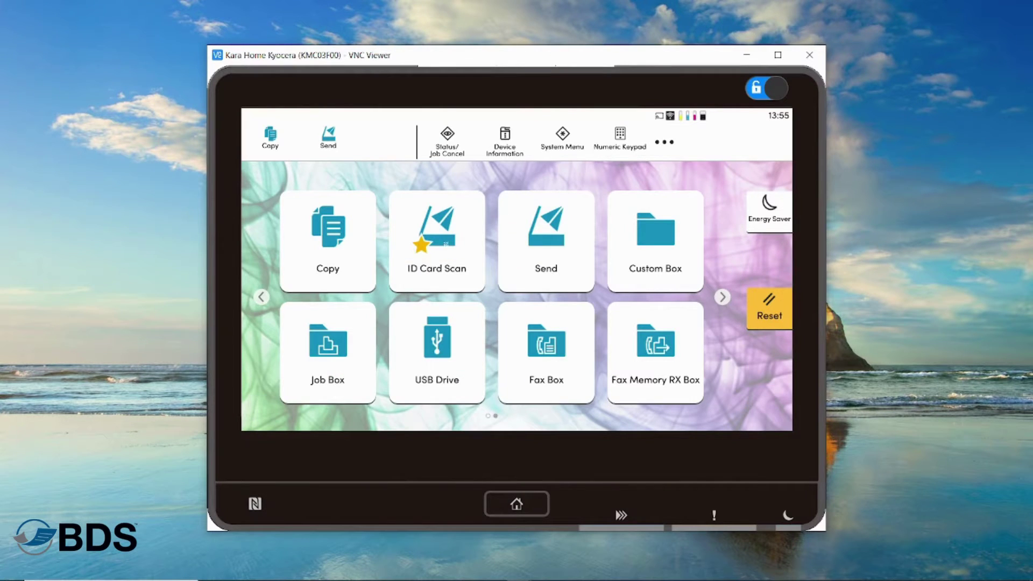